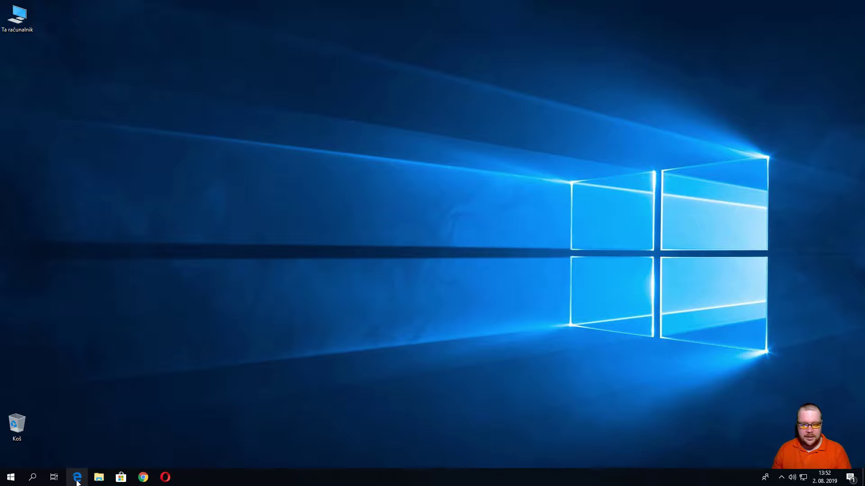
# Search Windows for "inter", launch Microsoft Edge, and dismiss Google's suggestion to change the default search engine.
pyautogui.click(37, 480)
pyautogui.write('in')
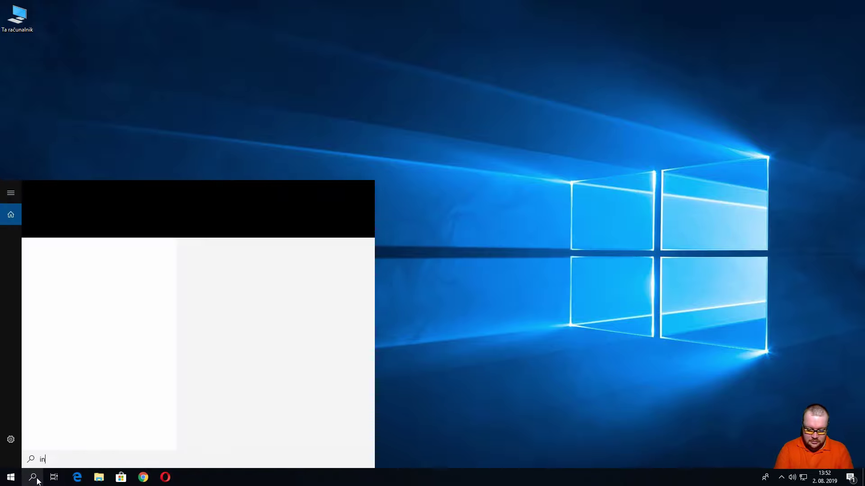
pyautogui.write('ter')
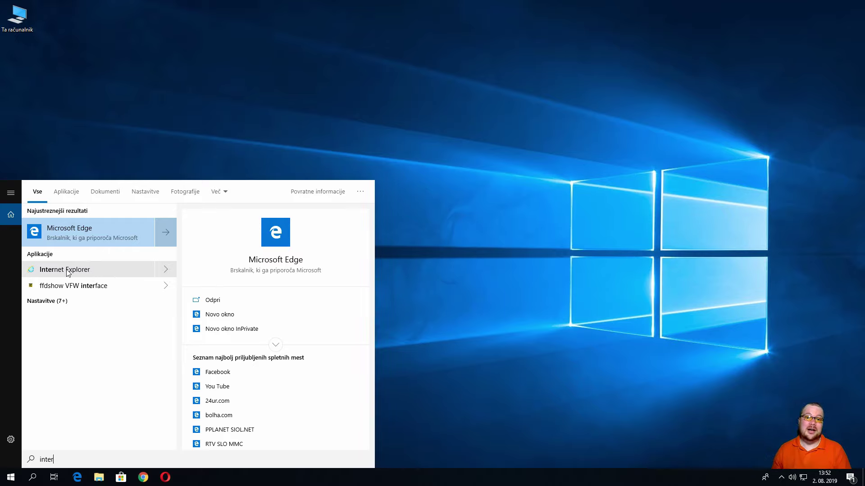
pyautogui.click(103, 228)
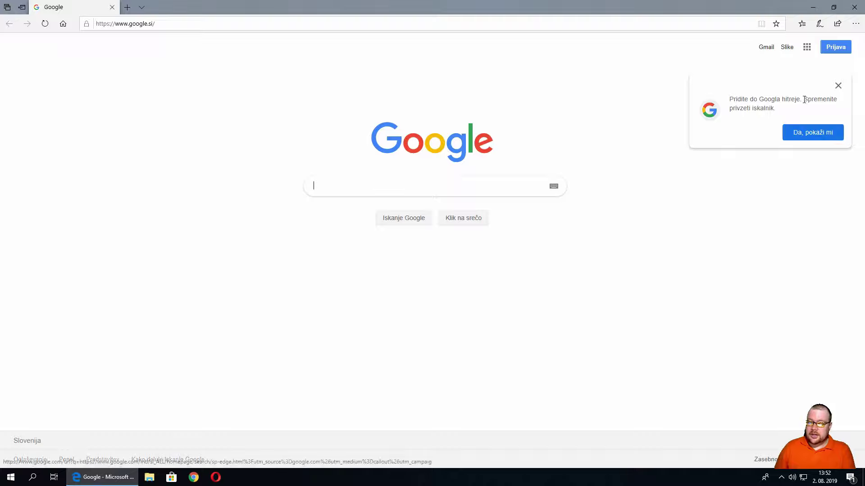
pyautogui.click(837, 86)
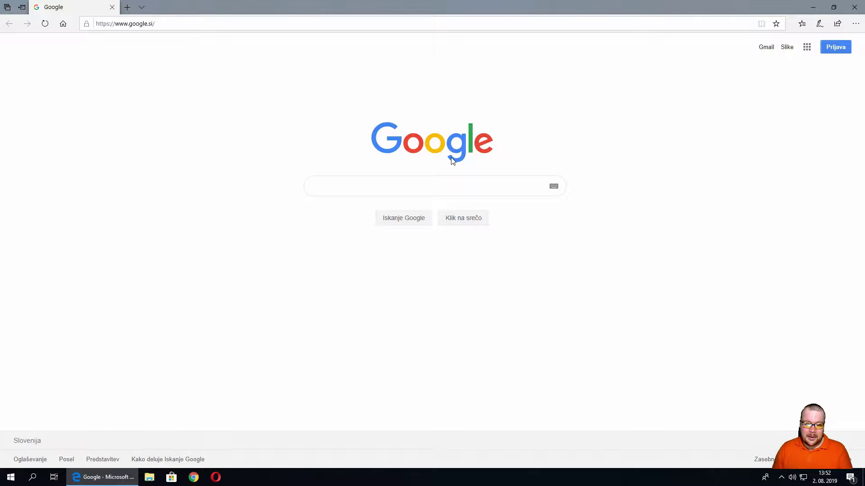
# Search Google for "firefox" and open Mozilla's Slovenian Firefox download page from the results.
pyautogui.click(131, 23)
pyautogui.moveTo(131, 24); pyautogui.dragTo(175, 20)
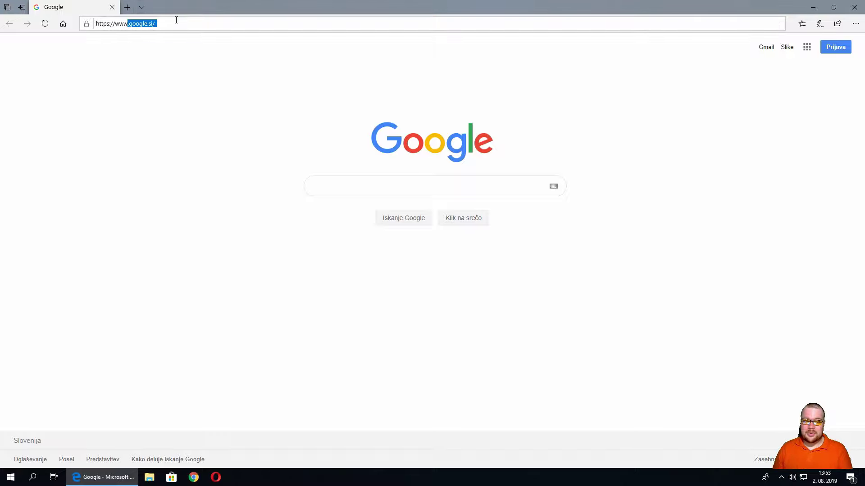
pyautogui.click(443, 186)
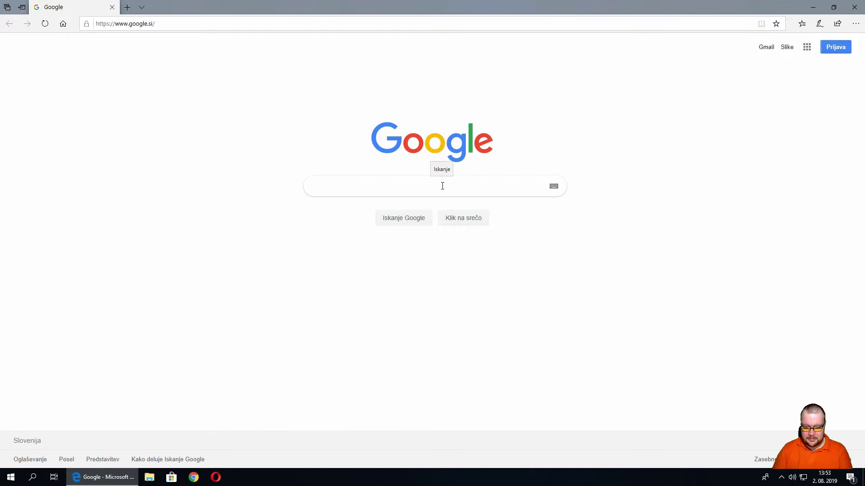
pyautogui.write('firefox')
pyautogui.press('Return')
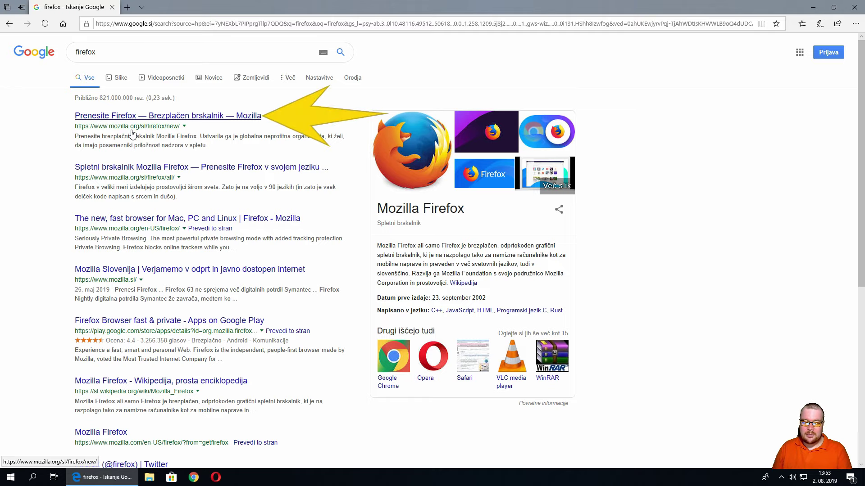
pyautogui.click(152, 118)
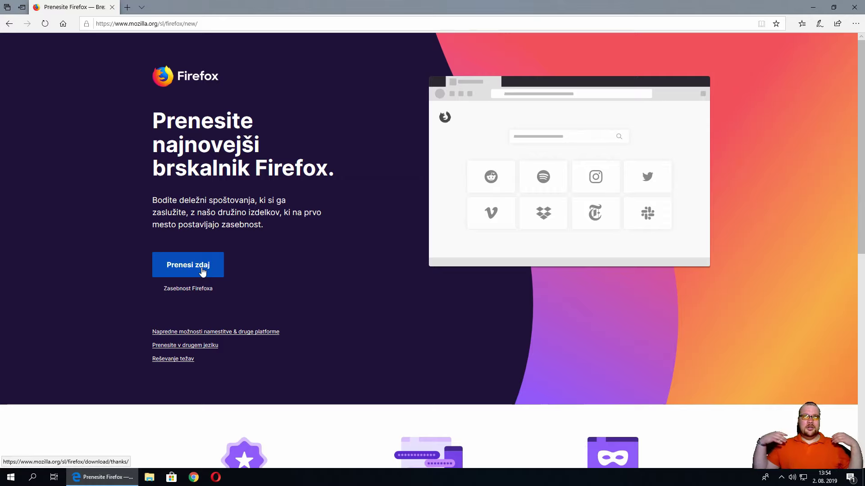
# Open the page for downloading Firefox in another language and look up "Slovenian, Slovenščina" in the language search.
pyautogui.click(211, 346)
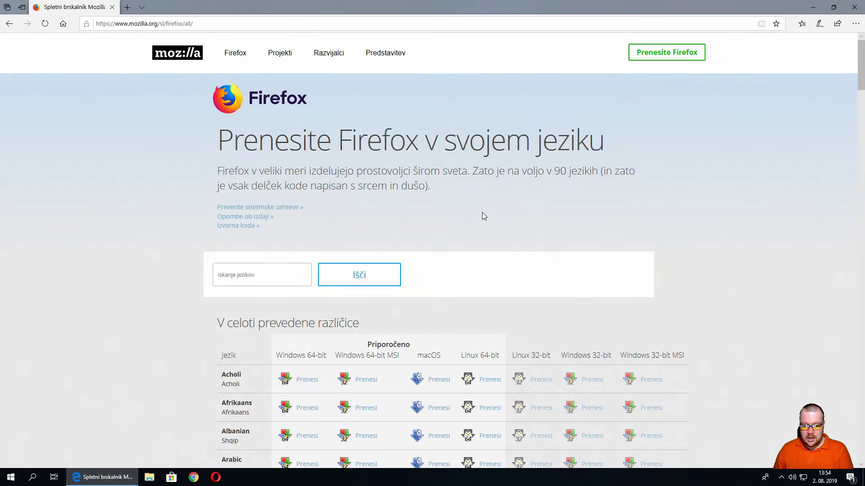
pyautogui.scroll(-10, 481, 217)
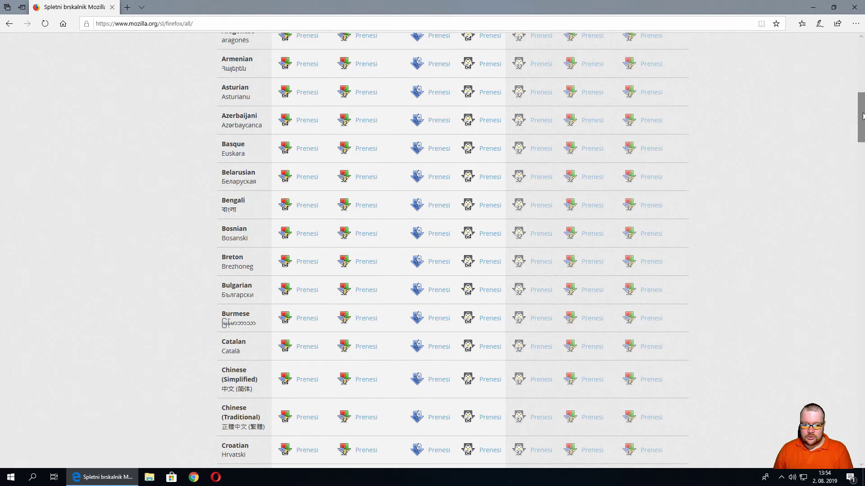
pyautogui.moveTo(863, 117); pyautogui.dragTo(861, 59)
pyautogui.scroll(-3, 604, 212)
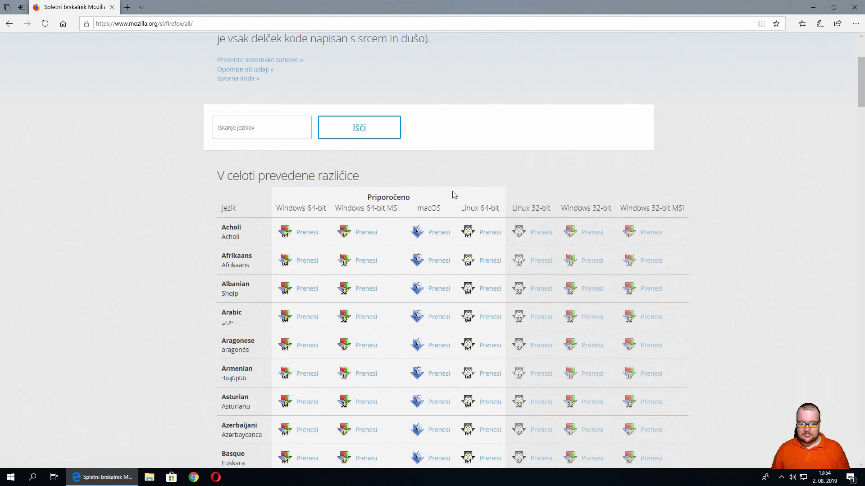
pyautogui.click(278, 129)
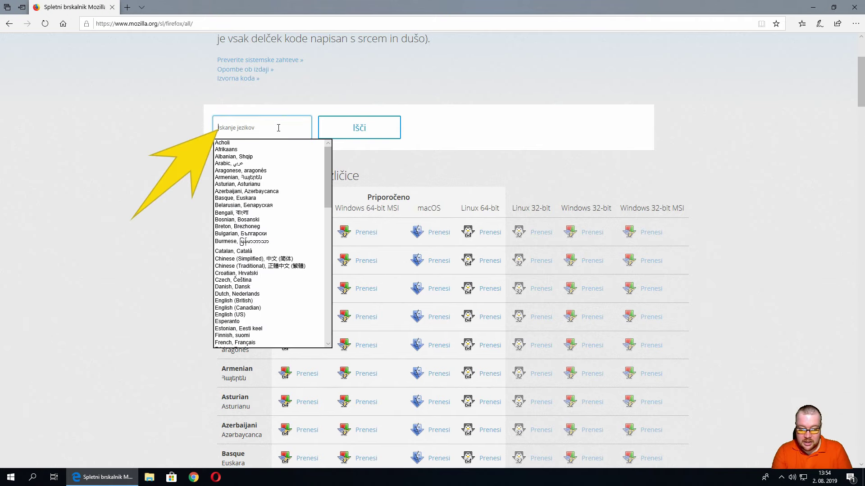
pyautogui.write('slo')
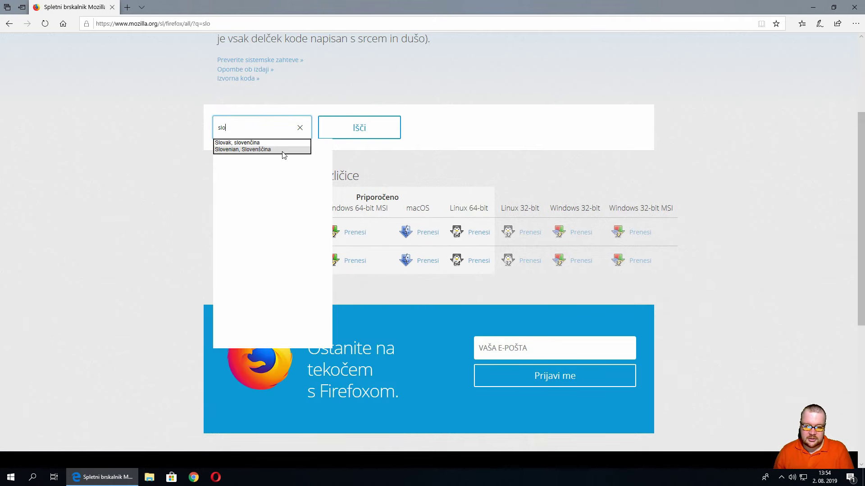
pyautogui.click(283, 152)
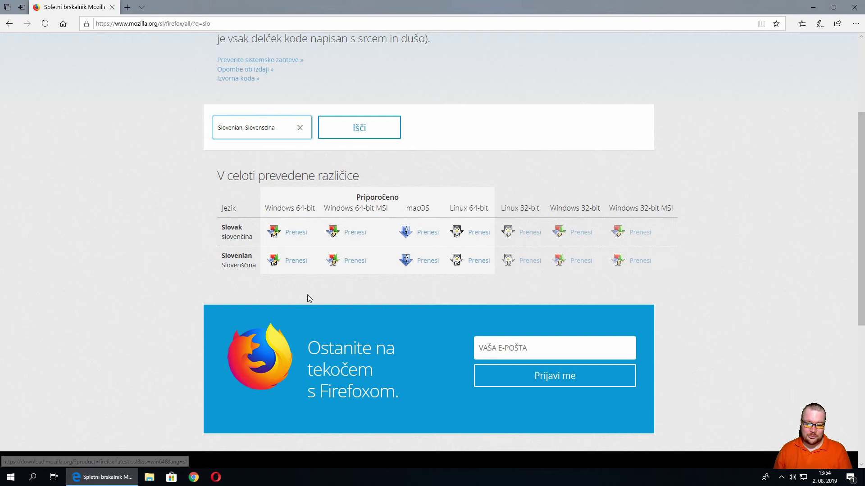
# Download the Windows 64-bit version of Firefox in Slovenian and save the setup file.
pyautogui.click(248, 261)
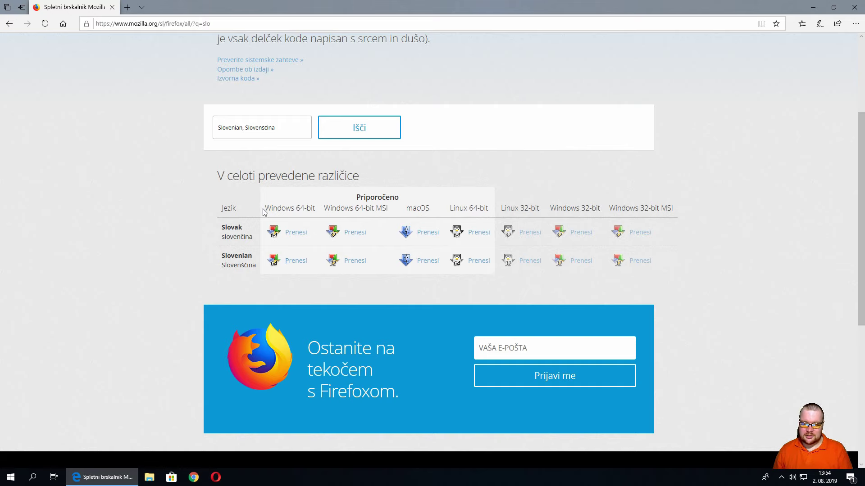
pyautogui.moveTo(264, 208); pyautogui.dragTo(316, 210)
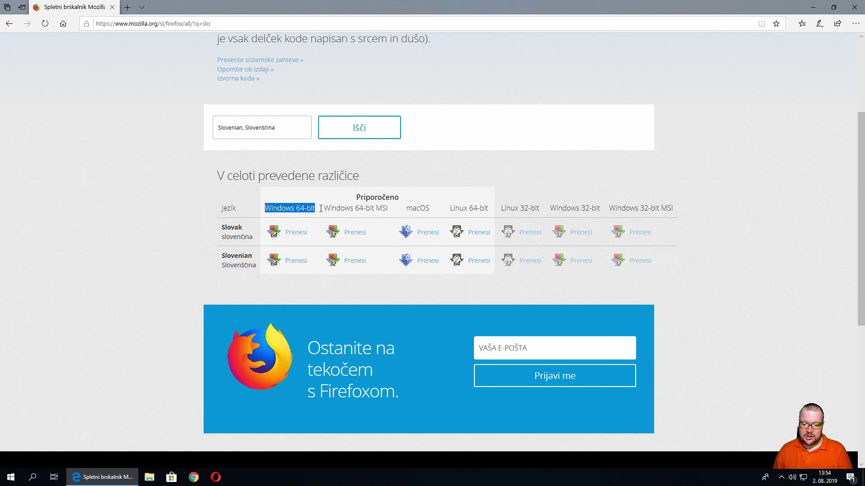
pyautogui.click(299, 265)
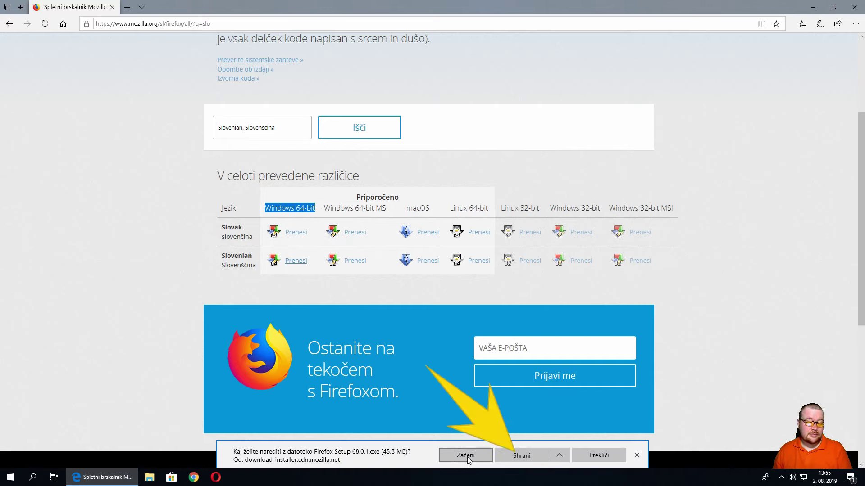
pyautogui.click(530, 455)
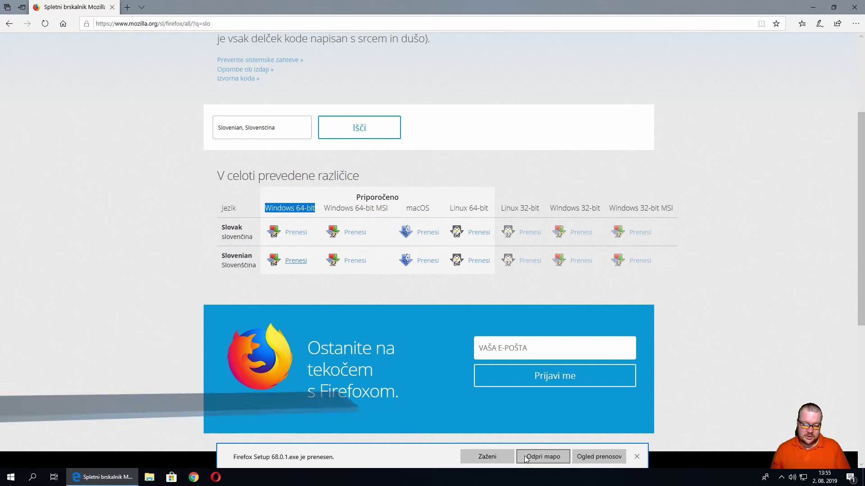
# Run the downloaded Firefox Setup 68.0.1.exe and close the browser.
pyautogui.click(485, 457)
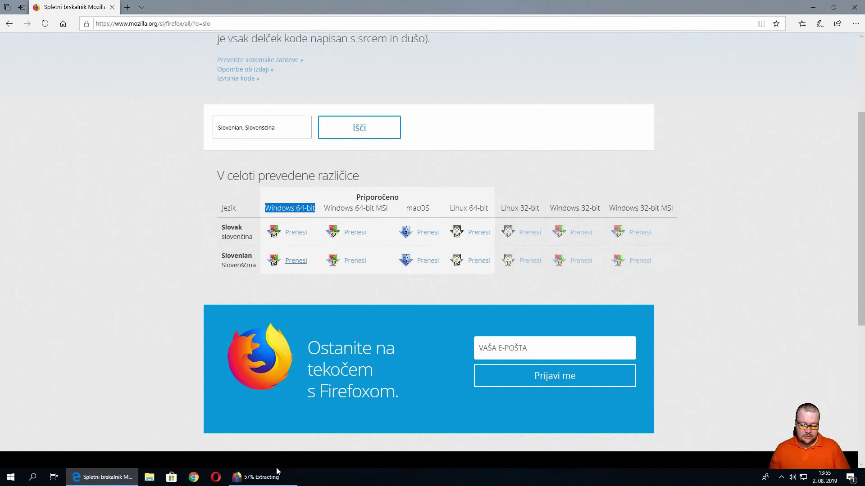
pyautogui.click(264, 476)
pyautogui.click(855, 7)
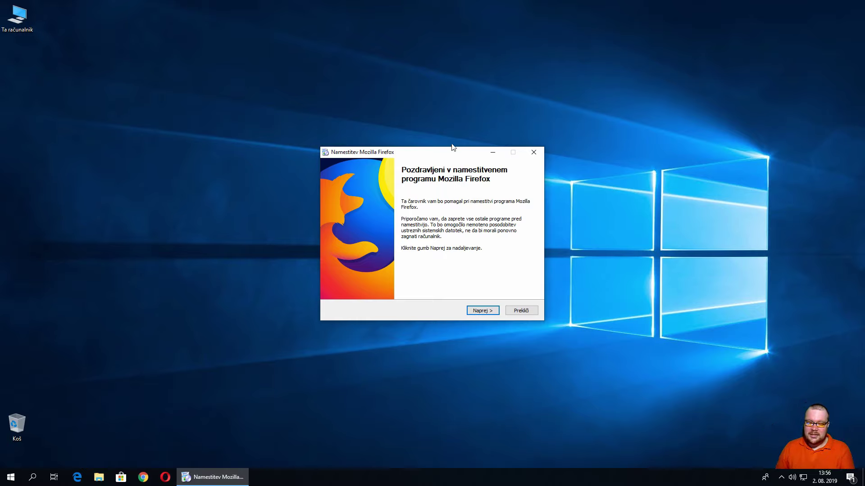
# Proceed past the Firefox installer's welcome page and choose the custom installation type (Po meri).
pyautogui.moveTo(452, 151); pyautogui.dragTo(454, 124)
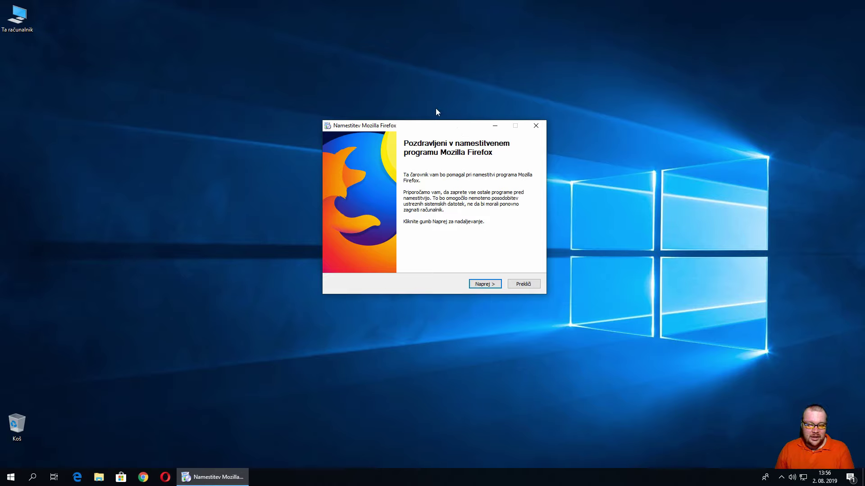
pyautogui.click(492, 286)
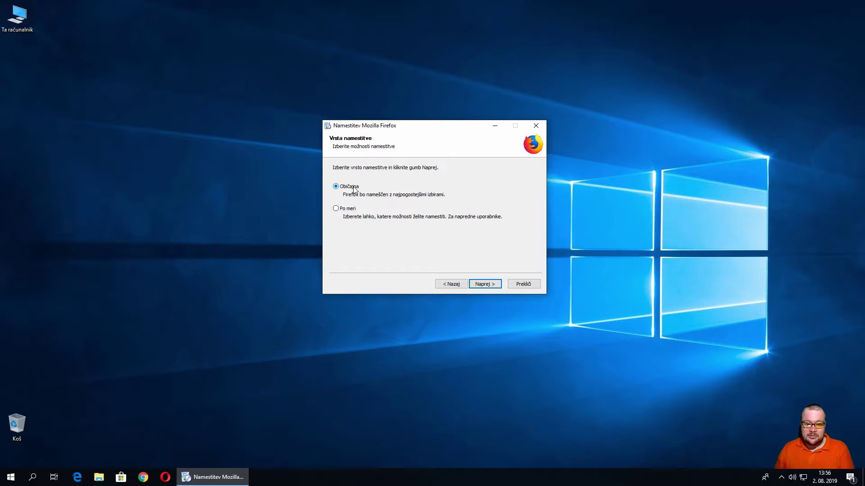
pyautogui.click(336, 208)
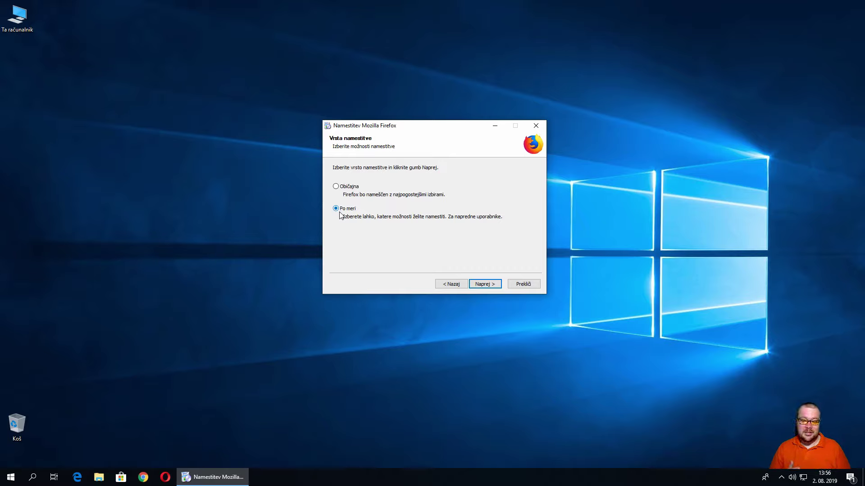
pyautogui.click(483, 286)
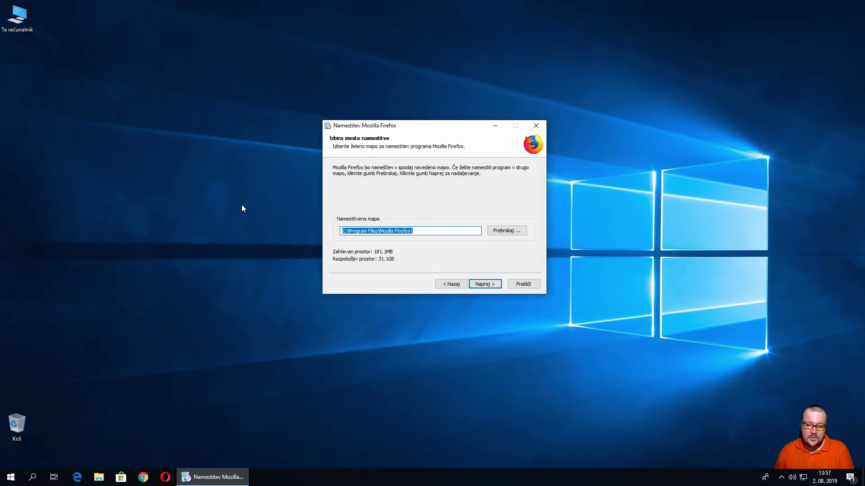
# Look at the folder browser without picking another location and accept C:\Program Files\Mozilla Firefox\ as the installation folder.
pyautogui.click(513, 236)
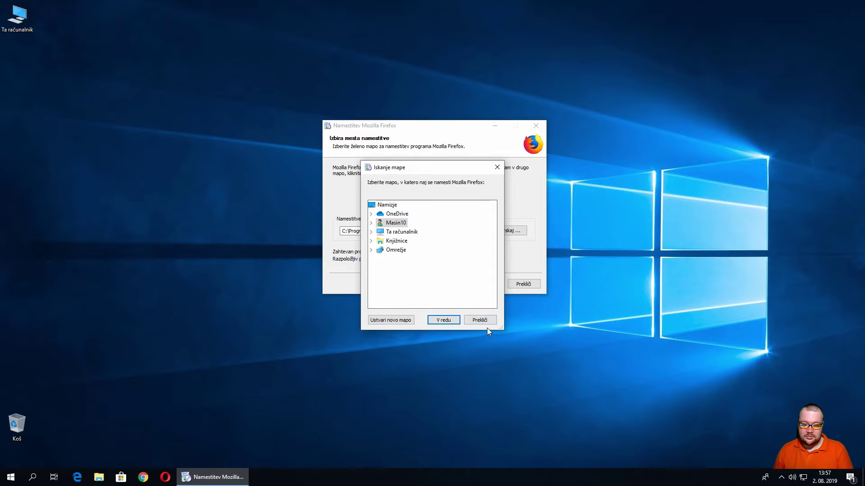
pyautogui.click(484, 321)
pyautogui.moveTo(442, 234); pyautogui.dragTo(319, 233)
pyautogui.click(489, 285)
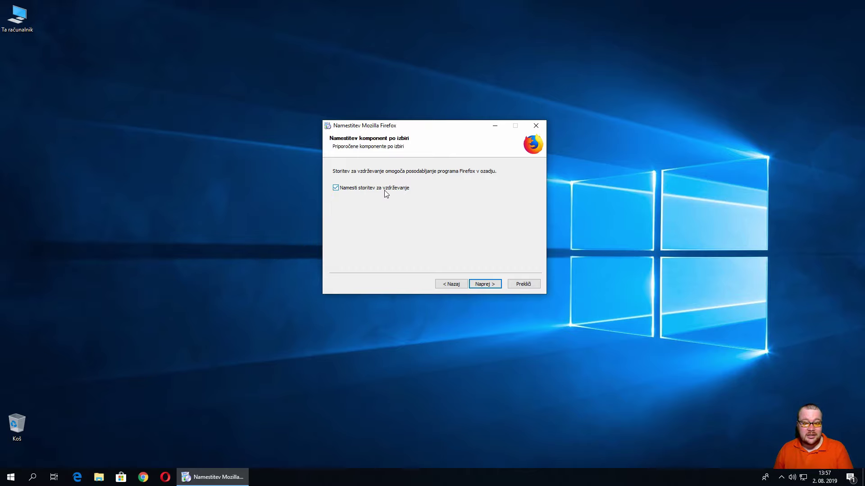
# Keep the maintenance service (Namesti storitev za vzdrževanje) selected for installation and continue.
pyautogui.click(336, 189)
pyautogui.click(336, 189)
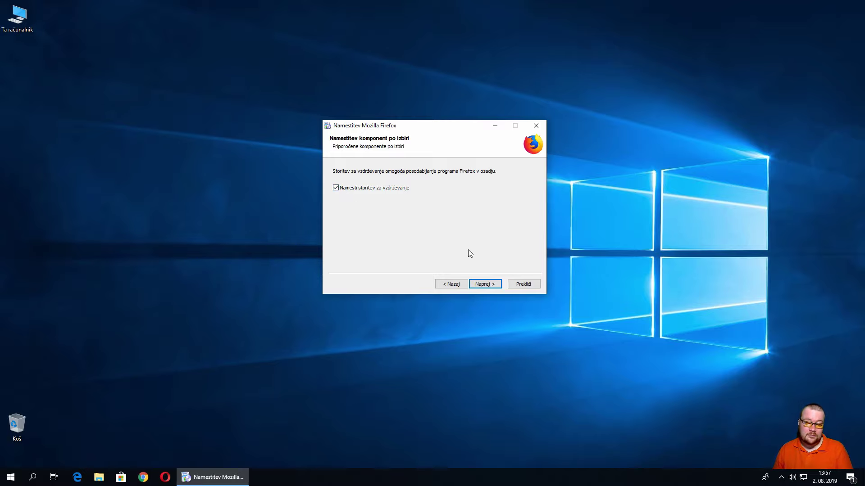
pyautogui.click(495, 285)
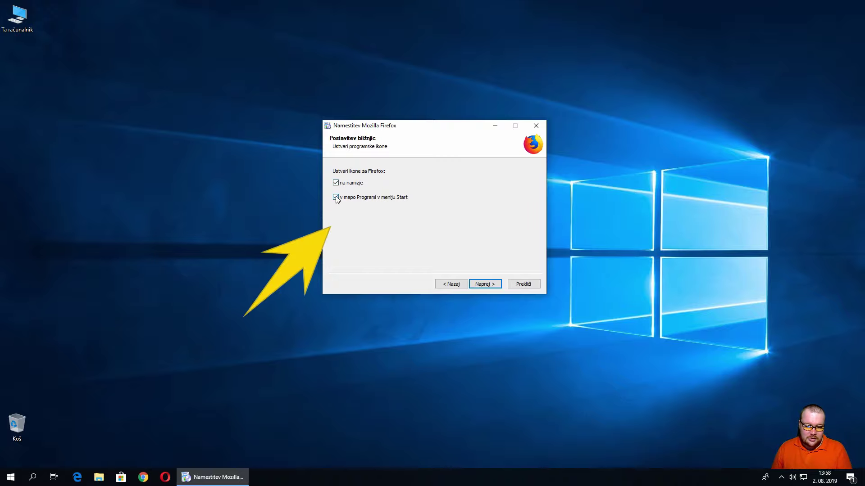
# Check the Start menu's program list, then have Firefox icons created on the desktop and in the Start menu's Programs folder.
pyautogui.click(11, 477)
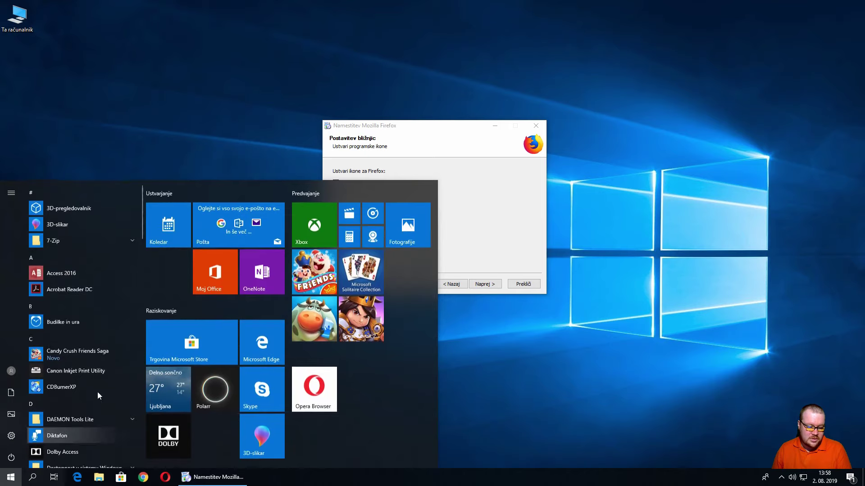
pyautogui.click(466, 199)
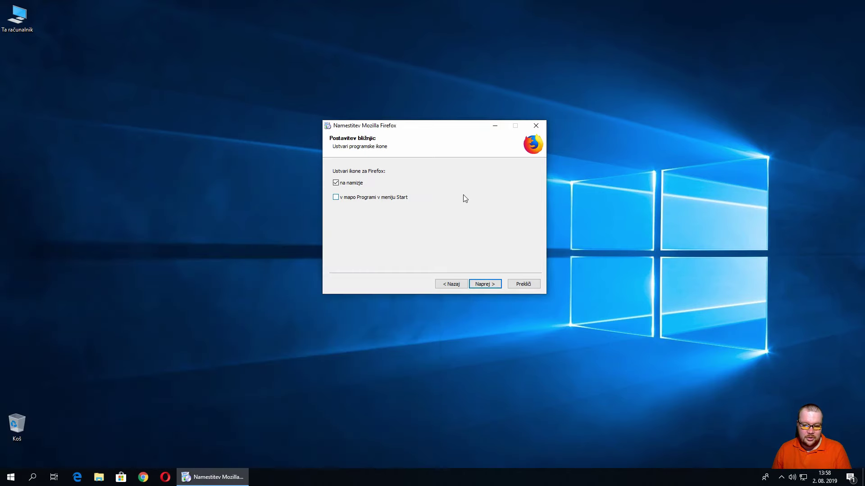
pyautogui.click(378, 199)
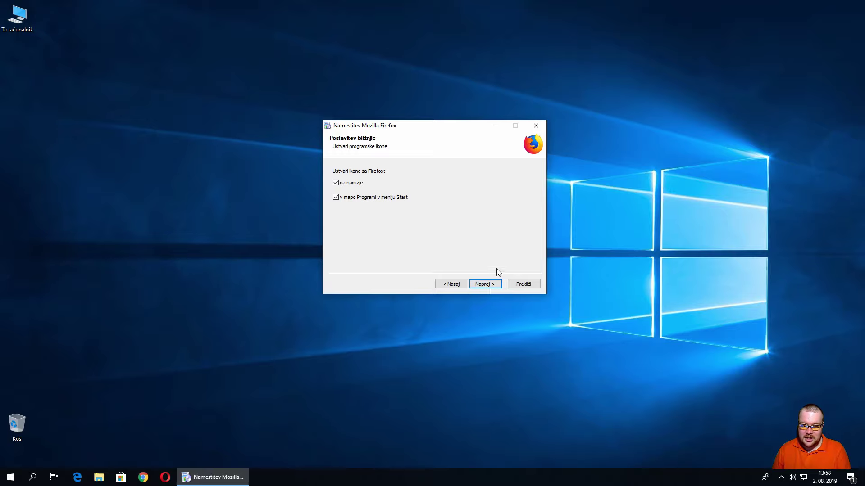
pyautogui.click(484, 285)
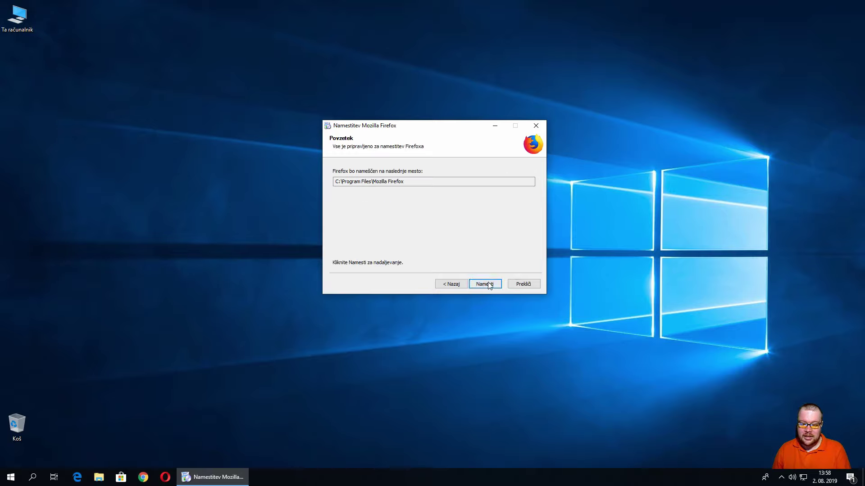
# Install Firefox and leave the option to start it now (Zaženi Firefox zdaj) enabled on the completion page.
pyautogui.click(485, 284)
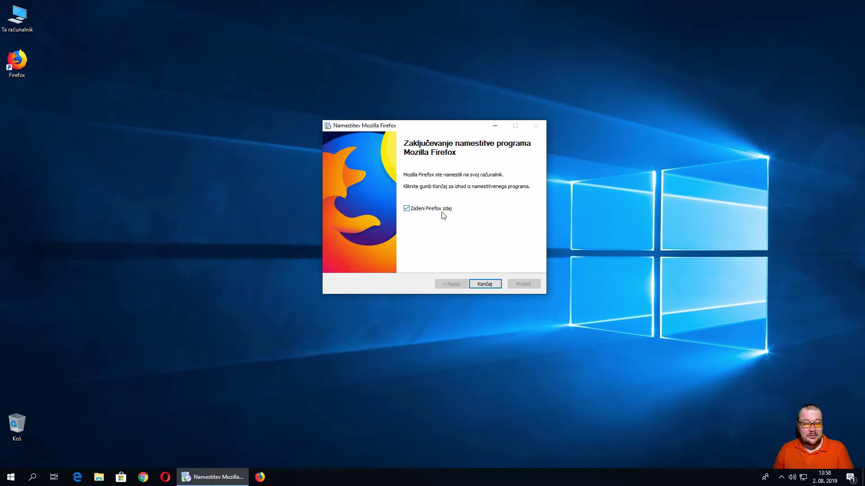
pyautogui.click(407, 208)
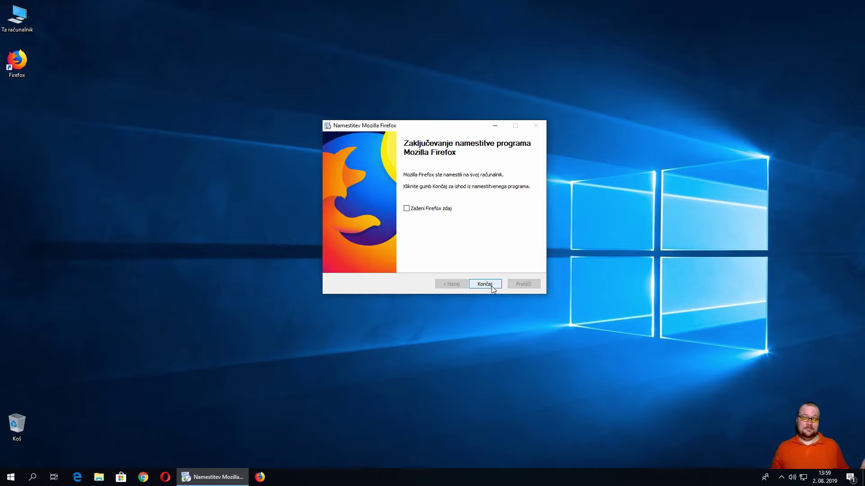
pyautogui.click(407, 209)
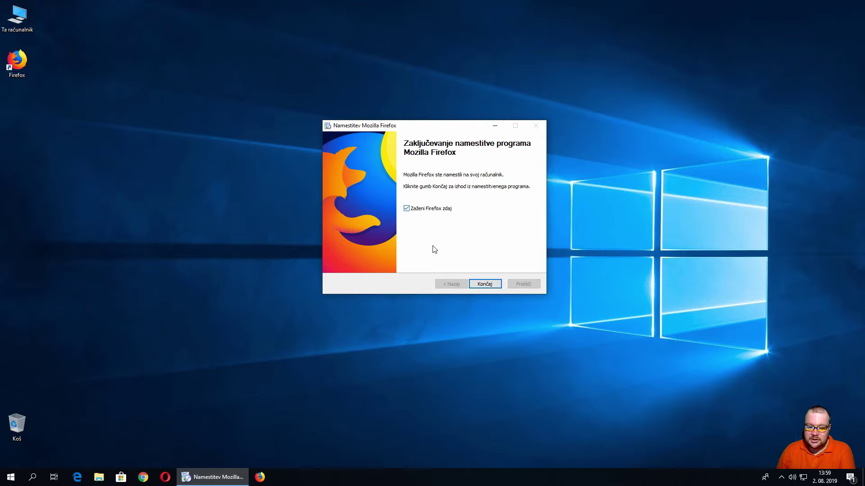
# Finish the Mozilla Firefox setup so that the browser starts, and maximize the Firefox window.
pyautogui.click(490, 284)
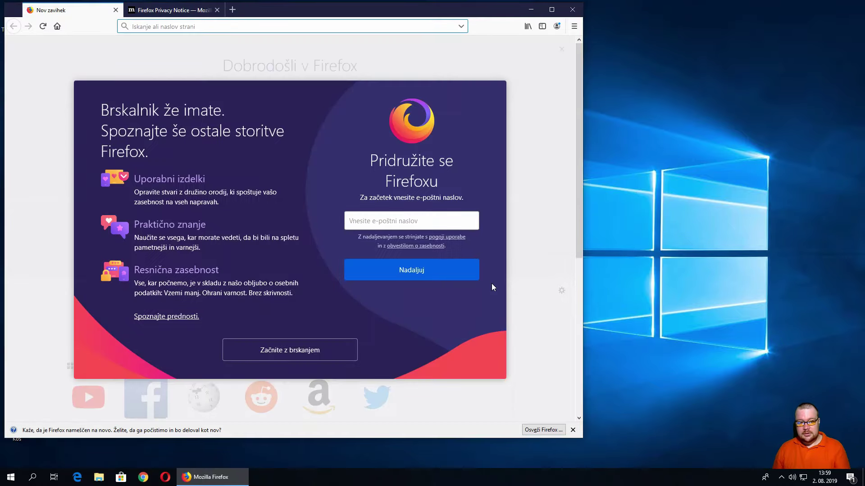
pyautogui.click(558, 8)
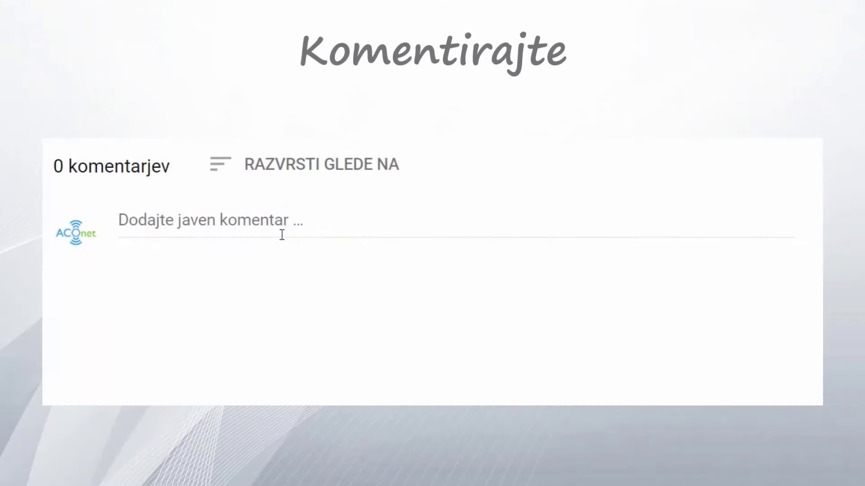
pyautogui.click(279, 220)
pyautogui.write('Super')
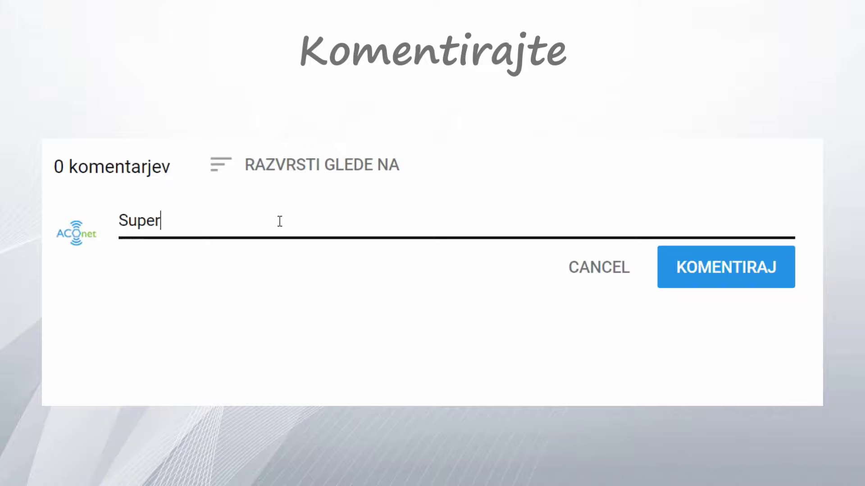
pyautogui.write(' video, ')
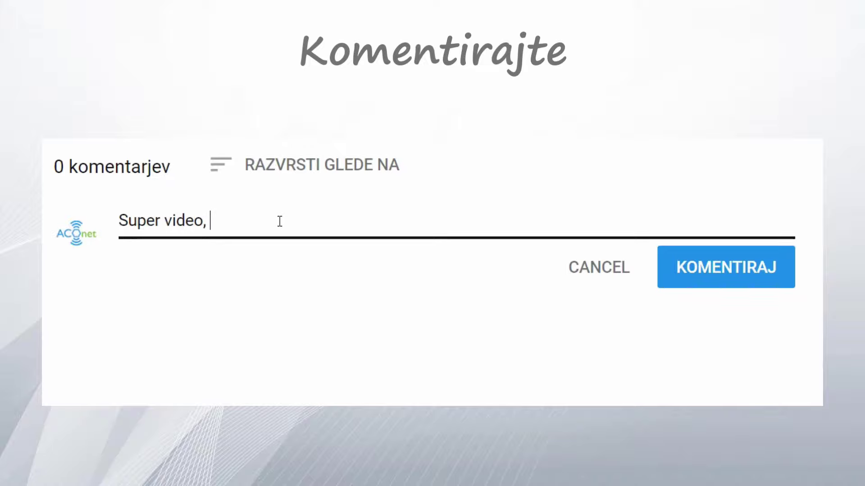
pyautogui.write('kar tako napre')
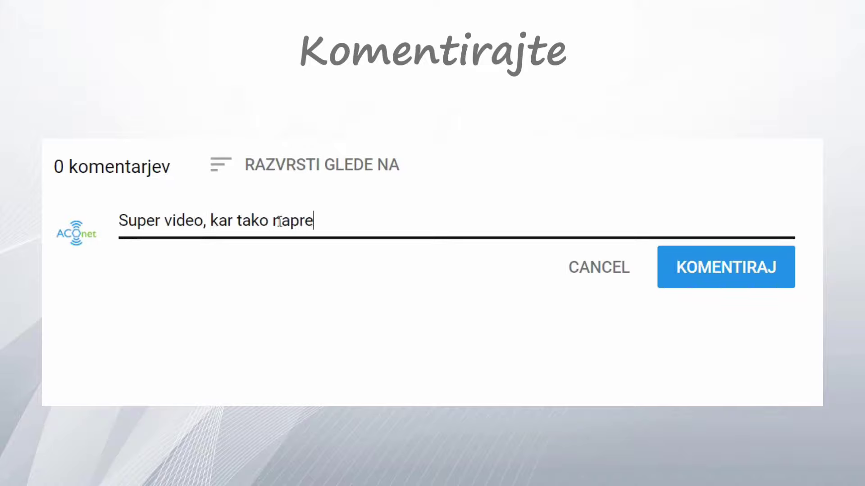
pyautogui.write('j =)')
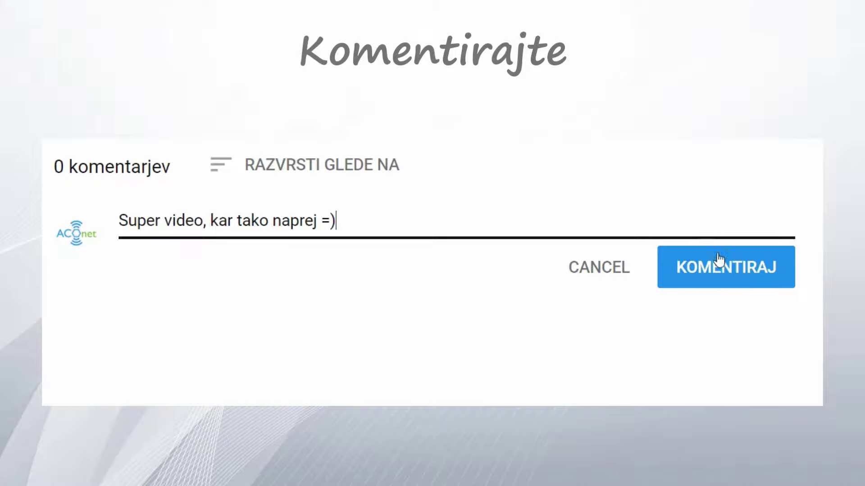
pyautogui.click(736, 275)
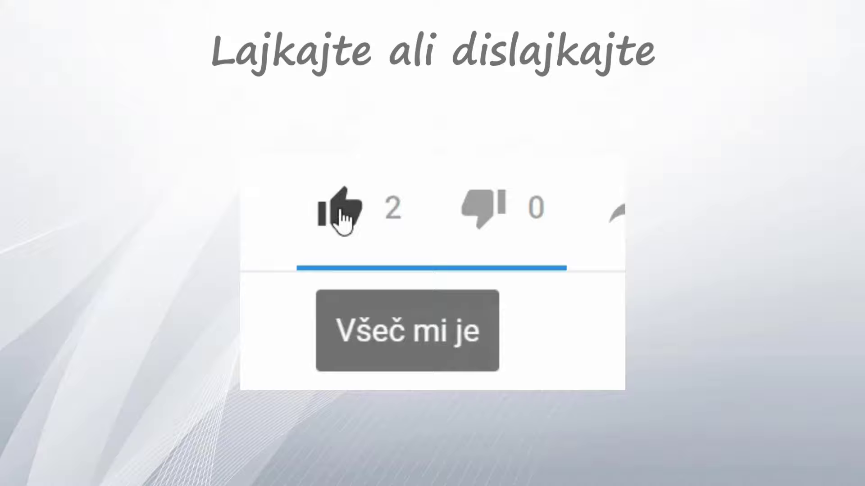
pyautogui.click(341, 211)
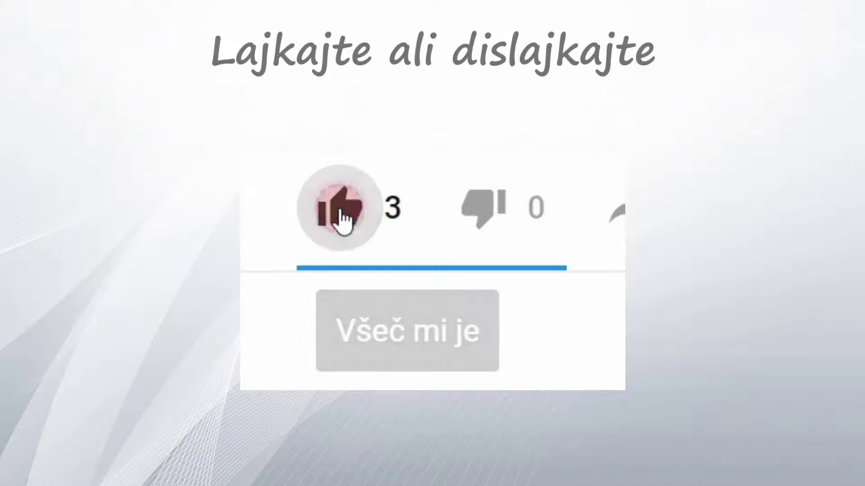
pyautogui.click(469, 215)
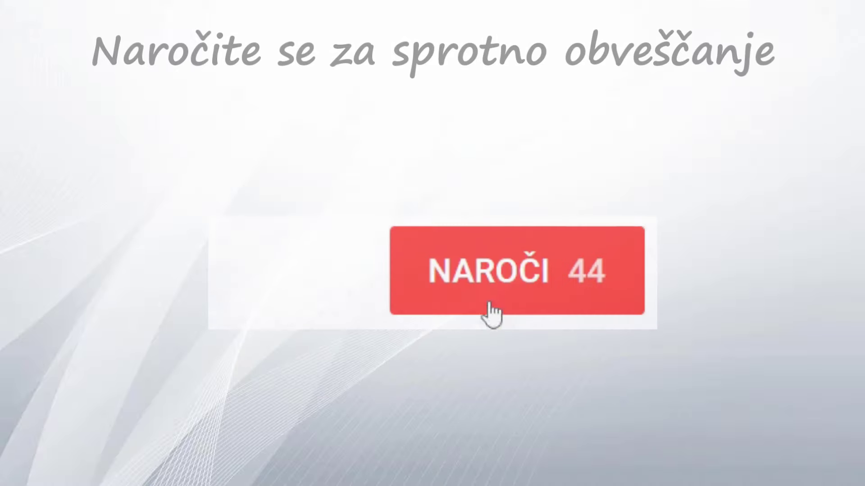
pyautogui.click(484, 273)
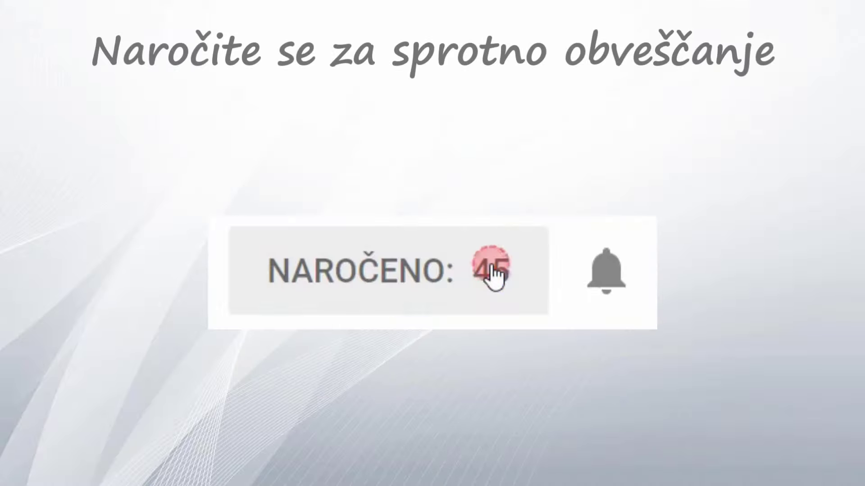
pyautogui.click(637, 268)
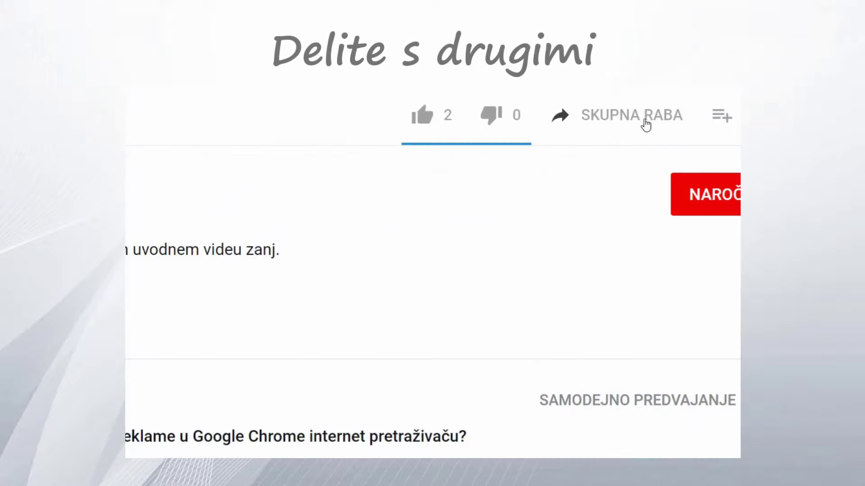
pyautogui.click(647, 119)
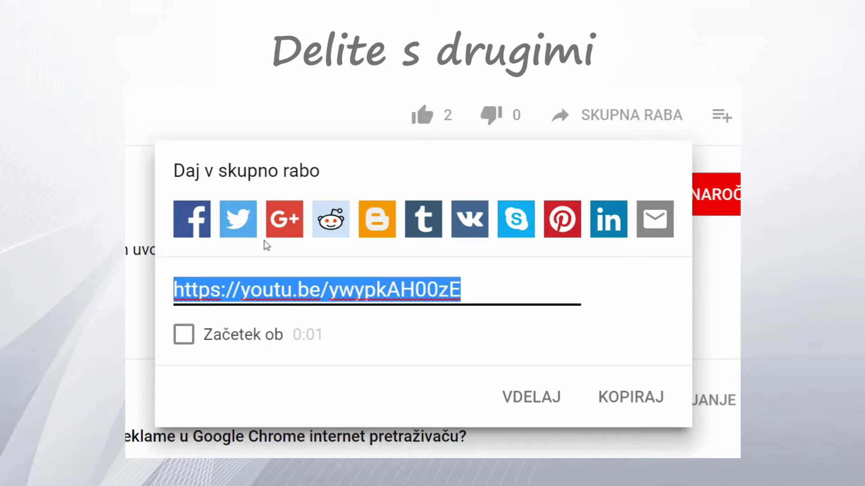